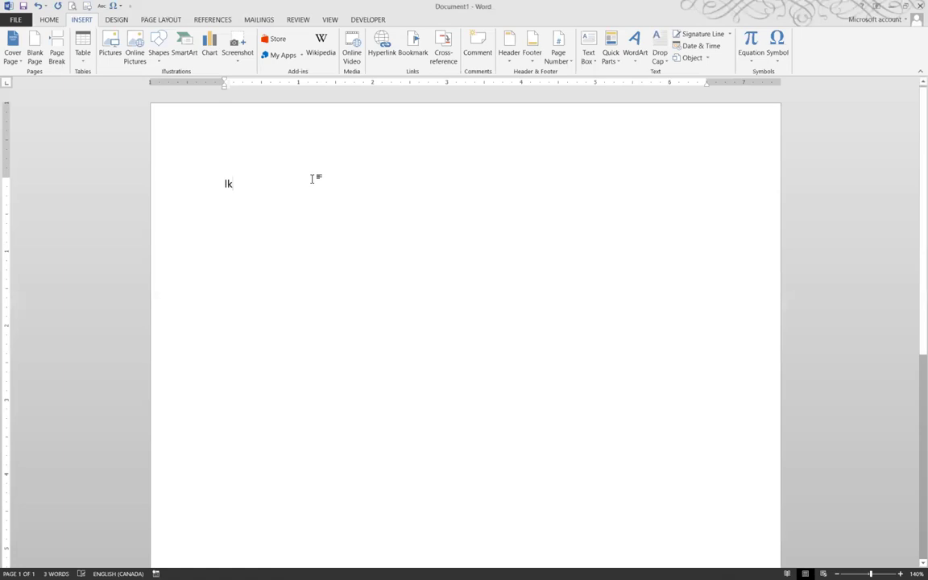
# - Expand the abbreviation lk into the full name on the first line and start a new line
pyautogui.press('F3')
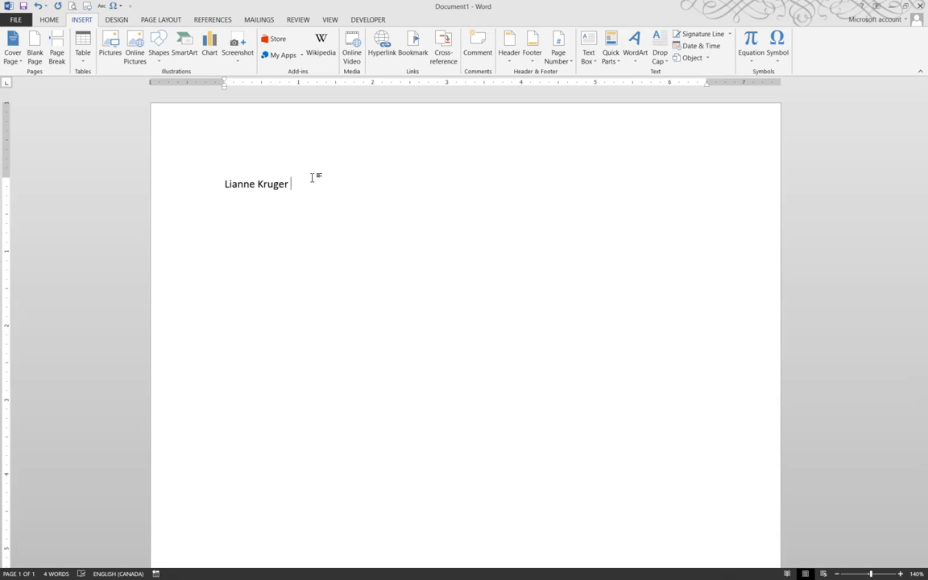
pyautogui.press('Return')
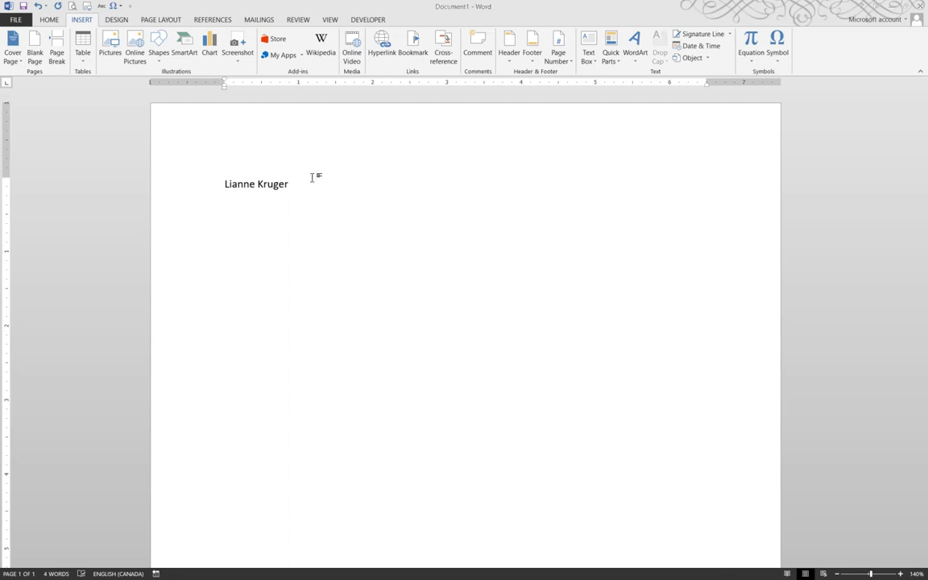
# - Look up the existing AutoCorrect entry for lk in the proofing options
pyautogui.click(17, 20)
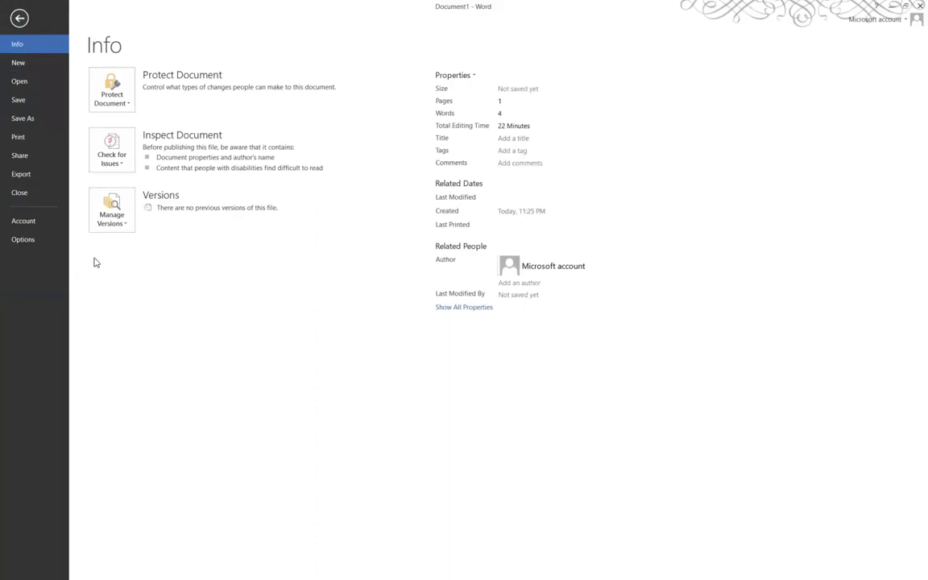
pyautogui.click(34, 242)
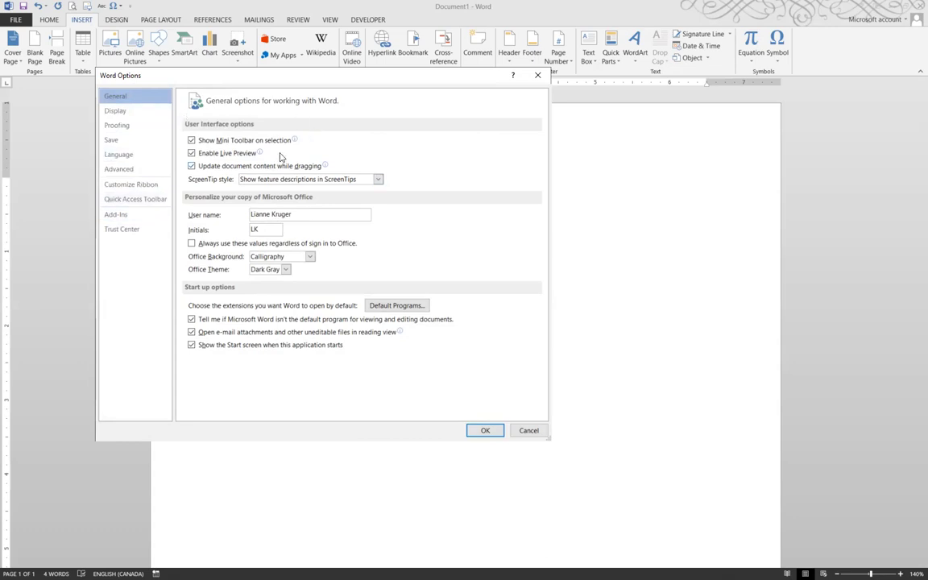
pyautogui.click(146, 128)
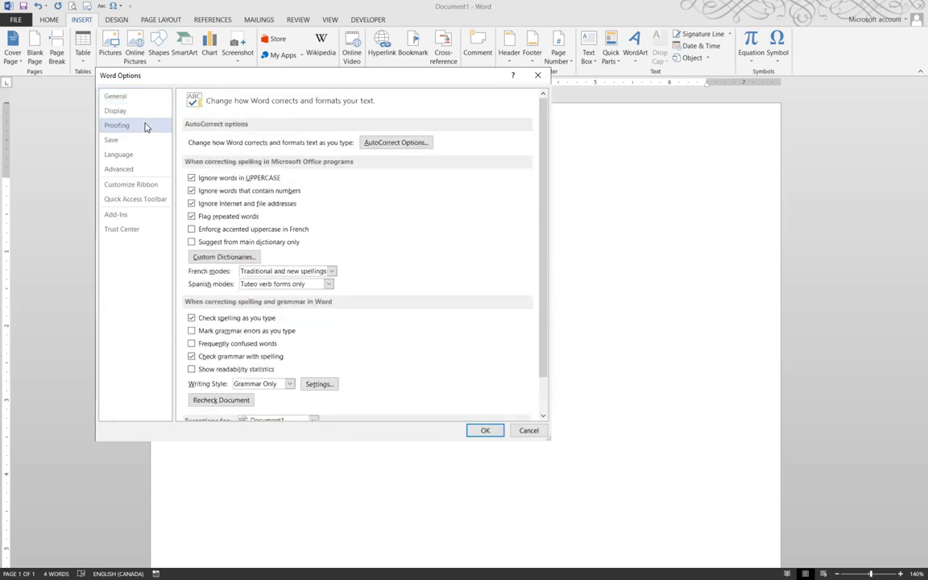
pyautogui.click(408, 143)
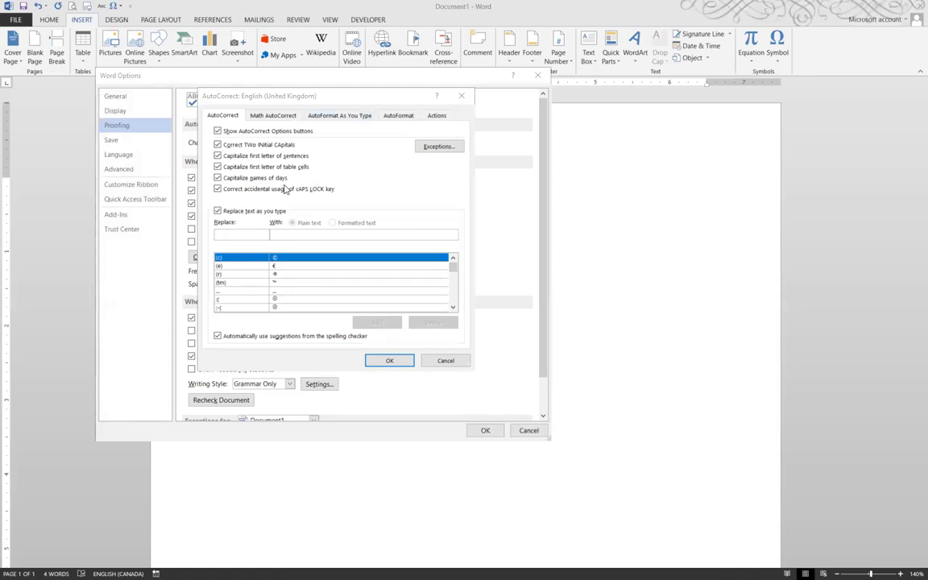
pyautogui.click(230, 232)
pyautogui.click(223, 236)
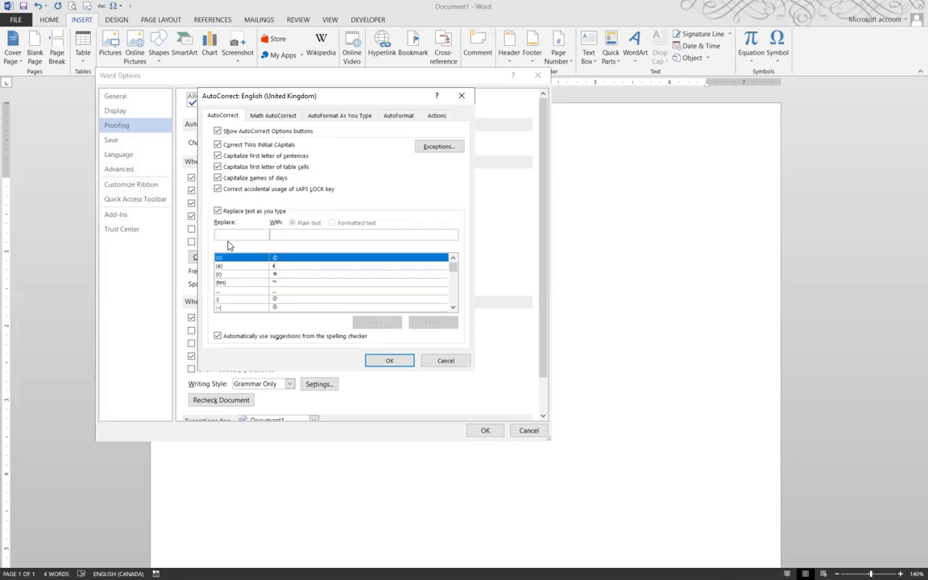
pyautogui.write('lk')
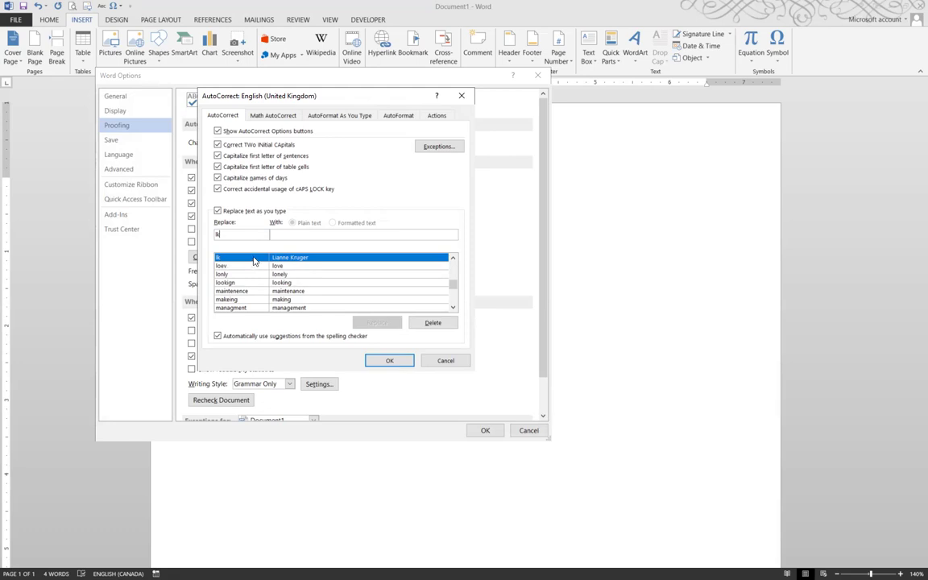
# - Create an AutoCorrect entry that replaces fm with a person's full name, and accept the options
pyautogui.click(217, 234)
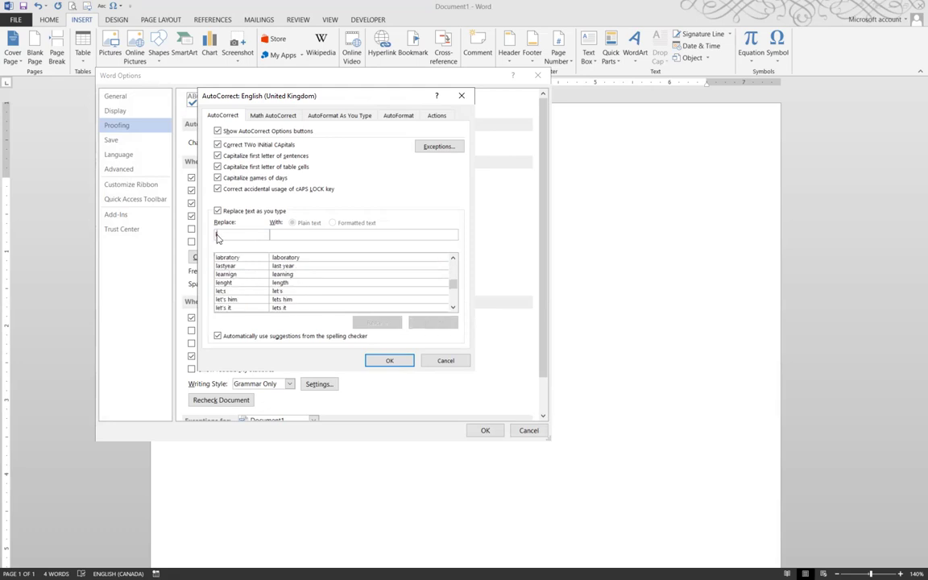
pyautogui.write('fm')
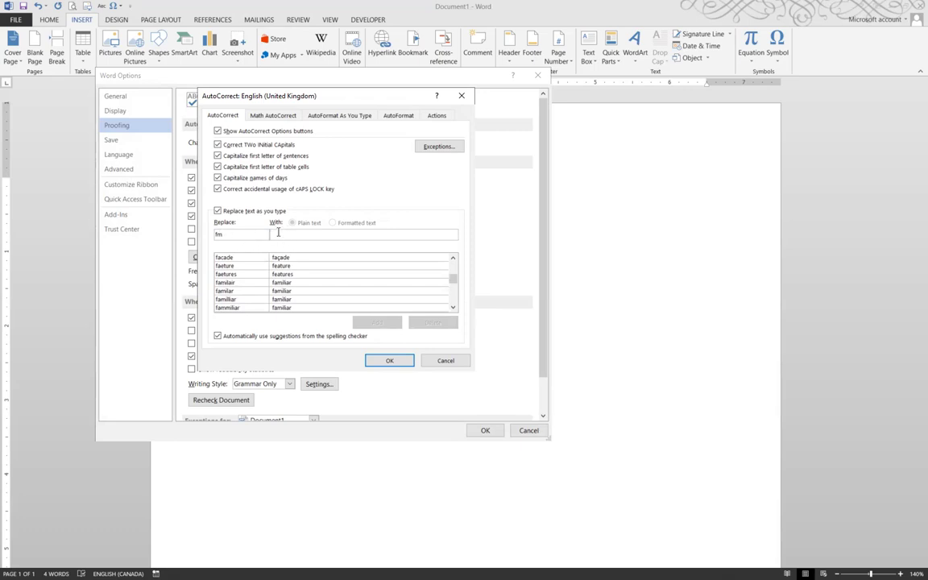
pyautogui.write('From')
pyautogui.write(' Mac')
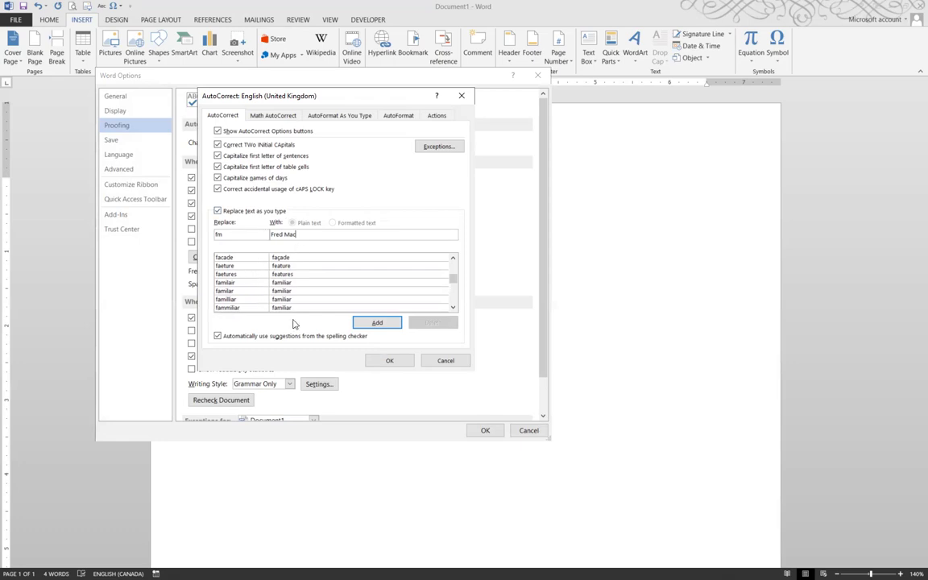
pyautogui.click(385, 361)
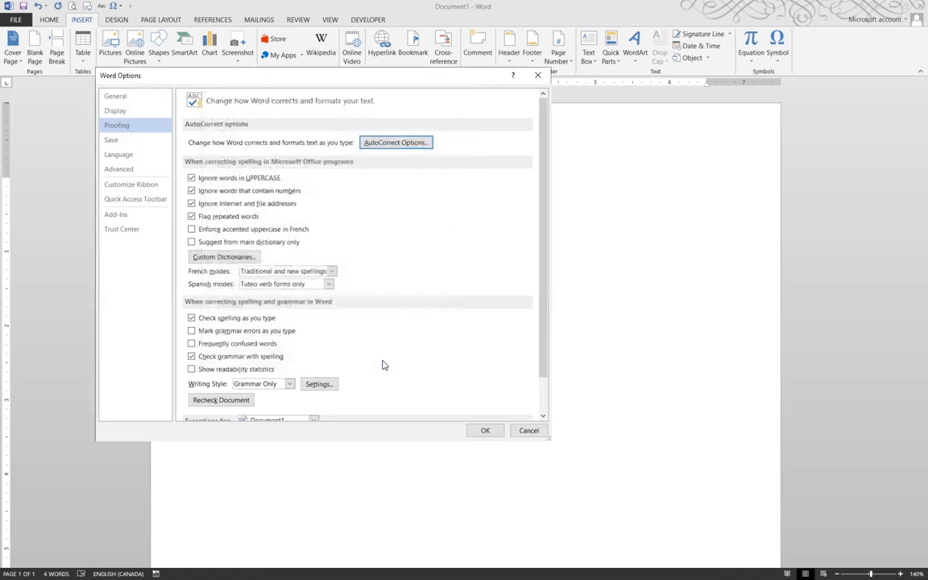
pyautogui.click(482, 431)
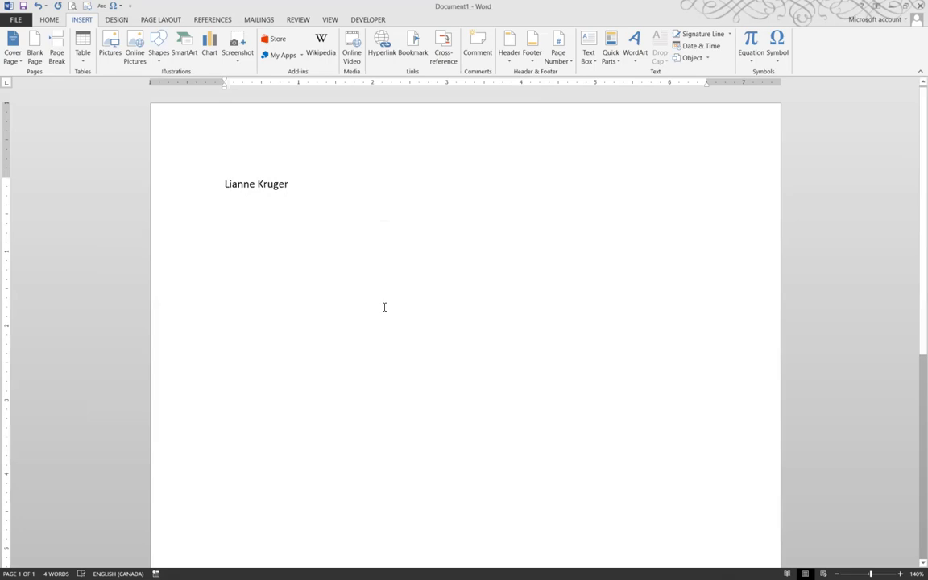
# - Enter the abbreviation fm on the second line so it expands into the person's full name
pyautogui.write('f')
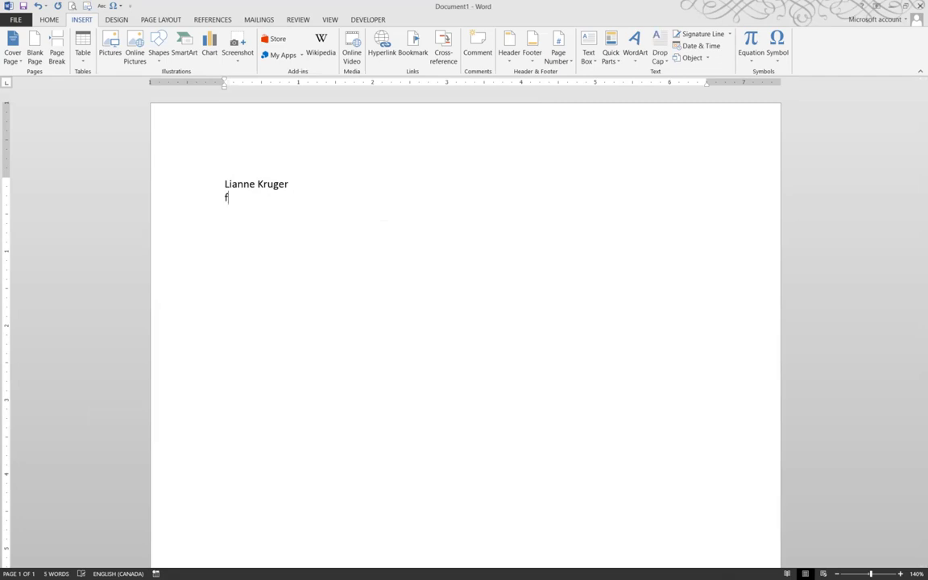
pyautogui.write('m')
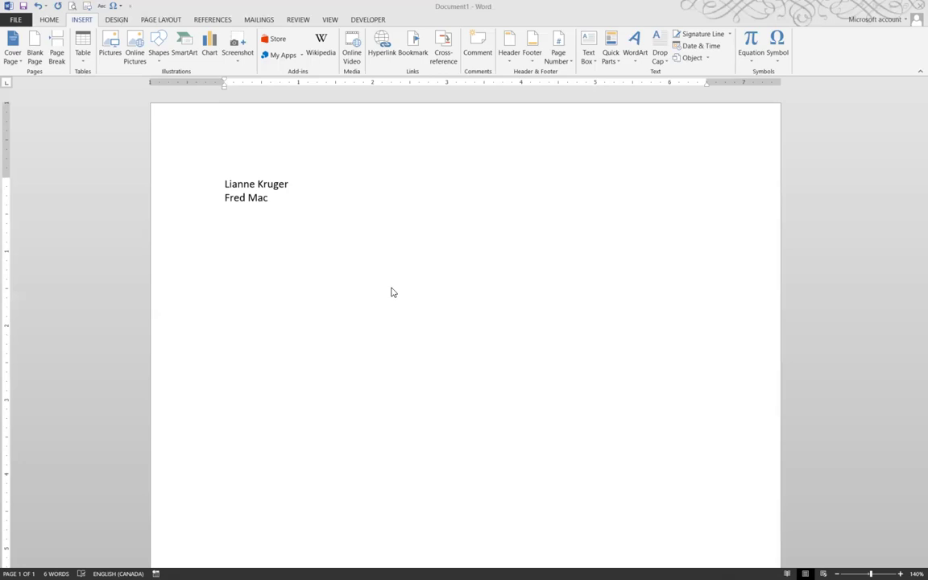
# - Create an AutoCorrect entry that replaces myd with mitoYDNA, and accept the options
pyautogui.click(17, 21)
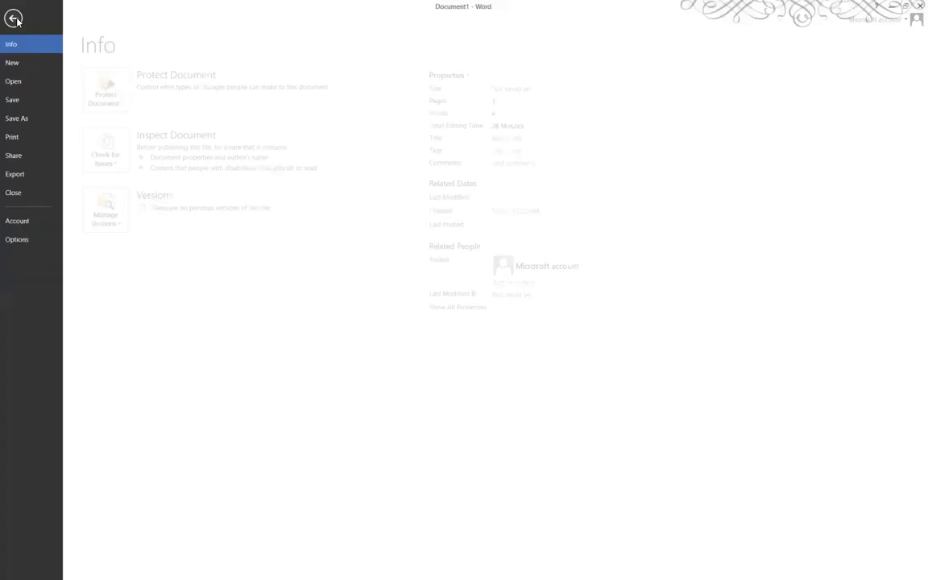
pyautogui.click(32, 238)
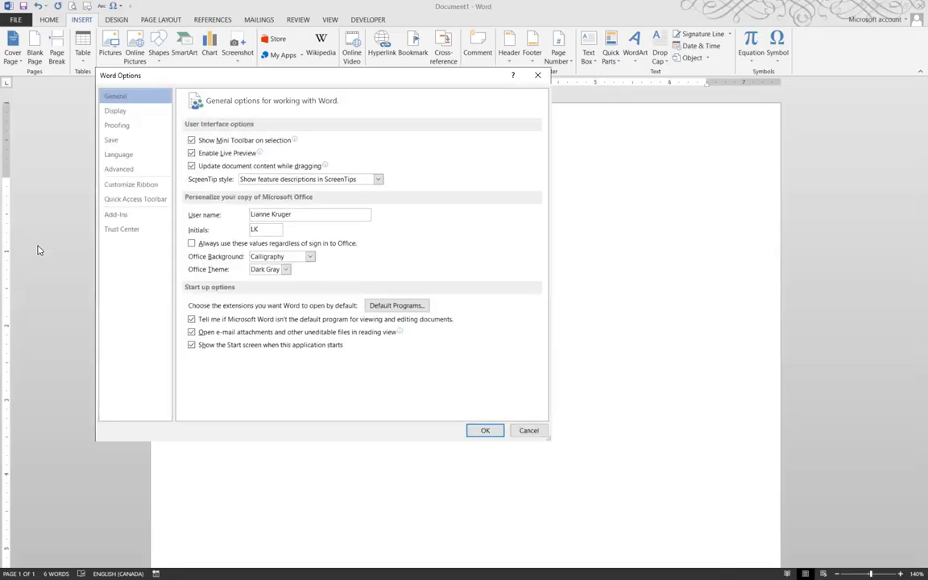
pyautogui.click(125, 126)
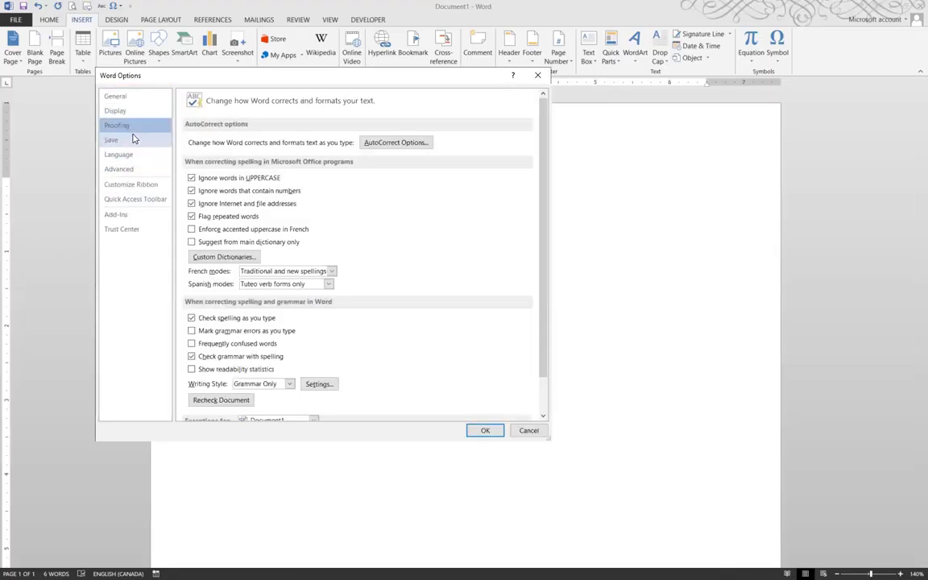
pyautogui.click(395, 143)
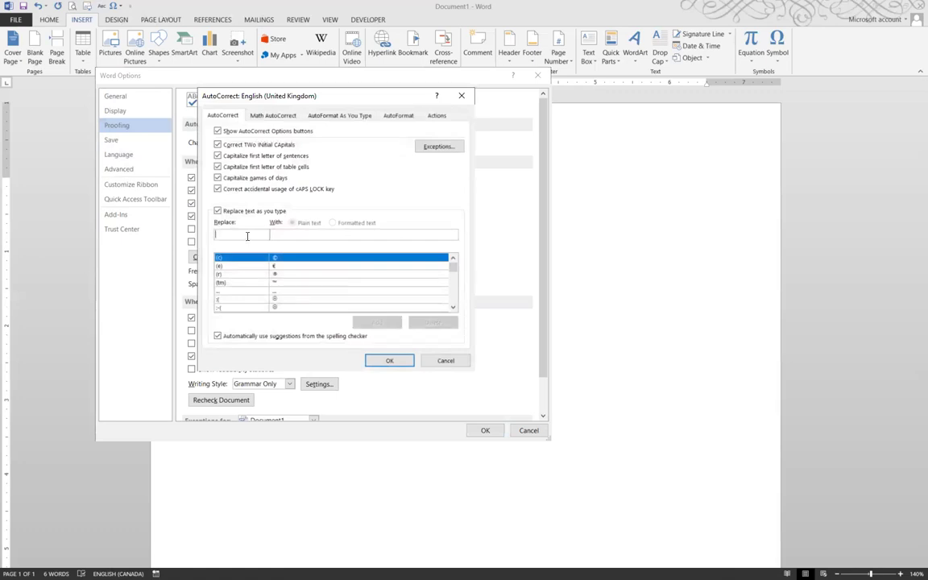
pyautogui.write('my')
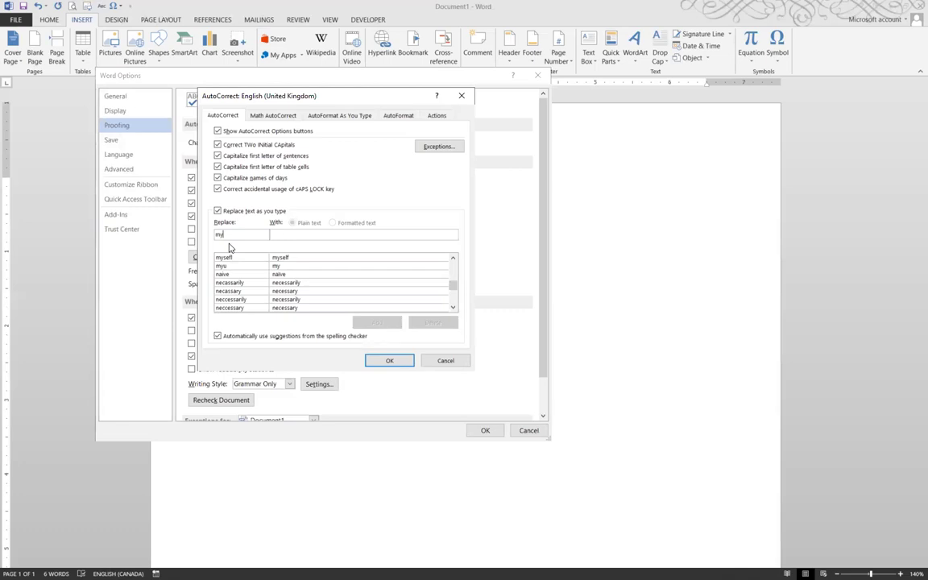
pyautogui.write('d')
pyautogui.write('m')
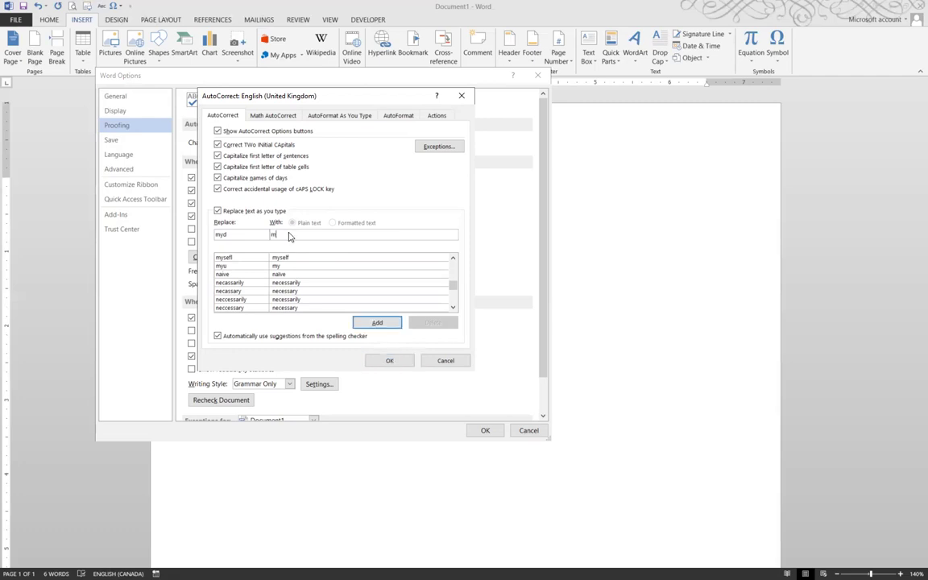
pyautogui.write('itoYDNA')
pyautogui.click(390, 361)
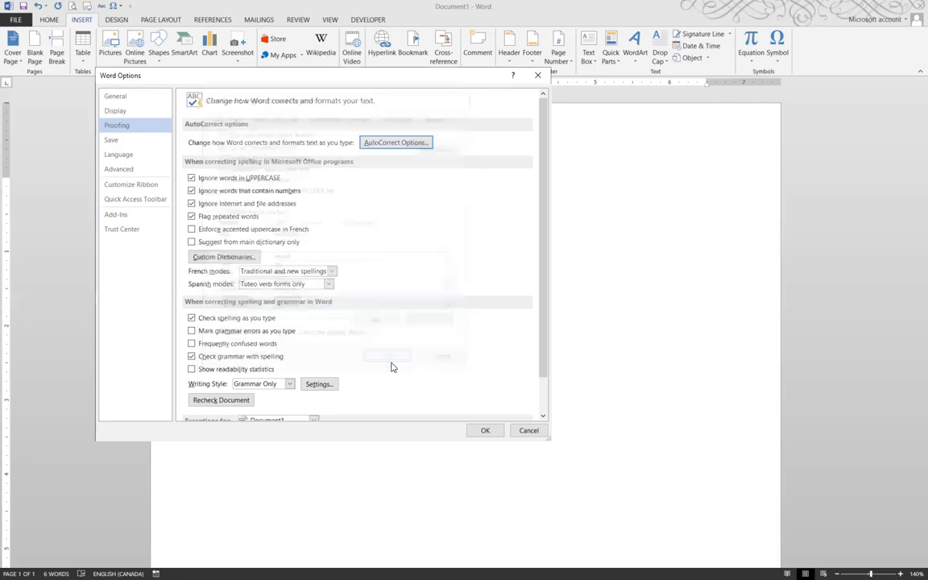
pyautogui.click(483, 430)
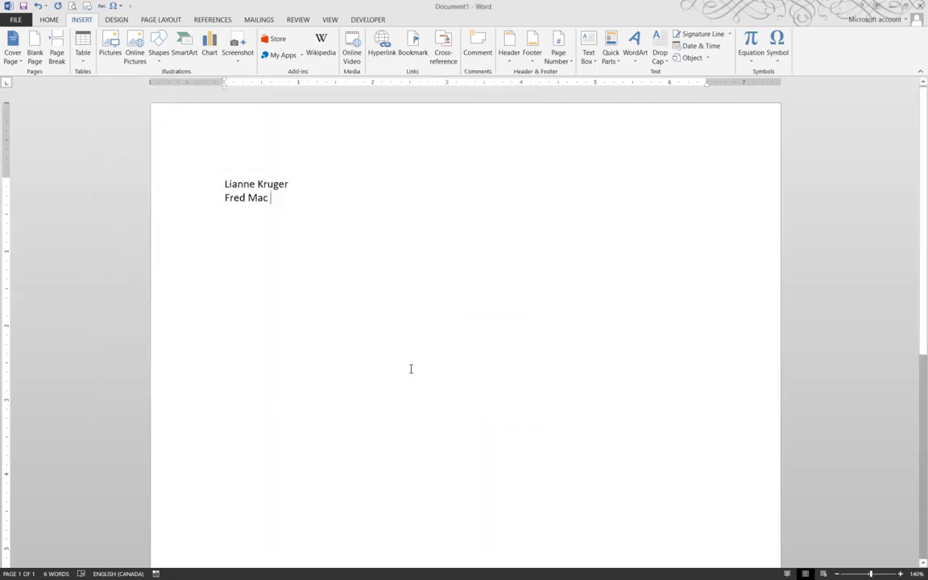
# - Insert mitoYDNA after the two names, and enter the unaccented full name above its accented version
pyautogui.press('Tab')
pyautogui.write('mitoYDNA')
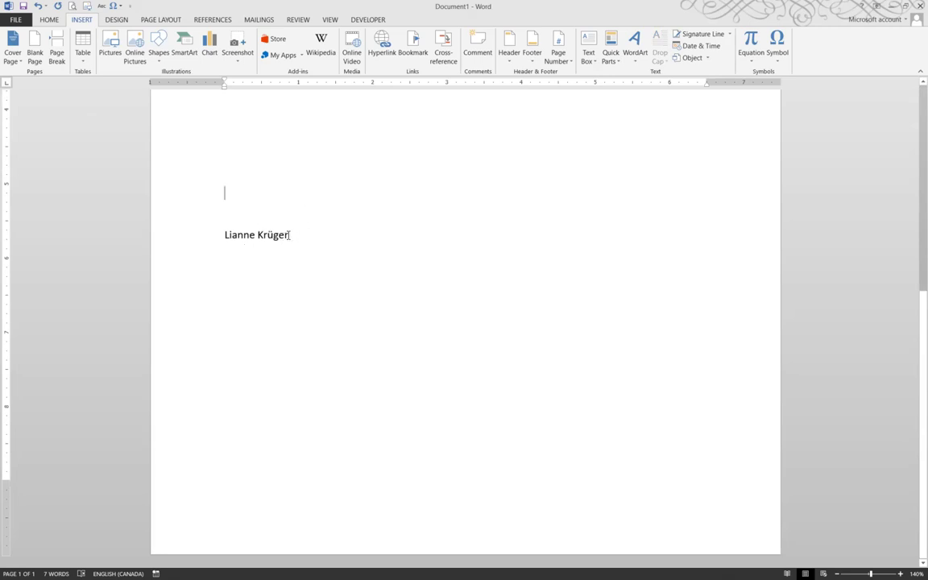
pyautogui.write('Lianne Kruger')
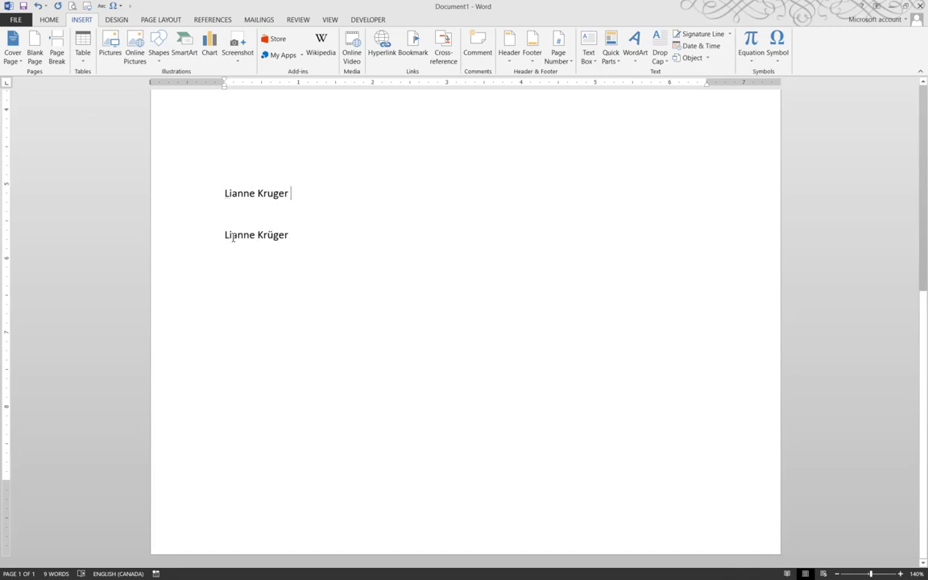
# - Redefine the lk AutoCorrect entry with the accented full name from the document as plain text
pyautogui.moveTo(226, 234); pyautogui.dragTo(290, 236)
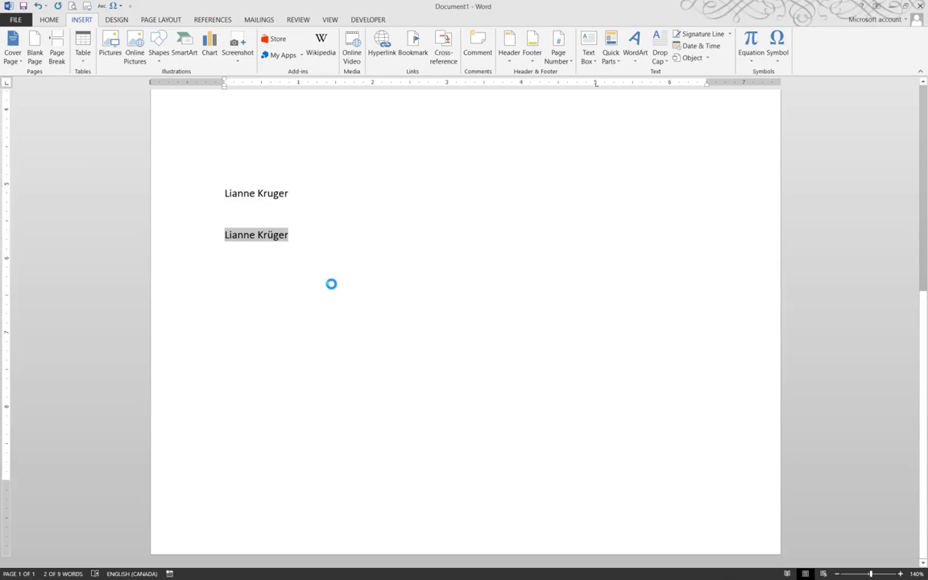
pyautogui.click(50, 19)
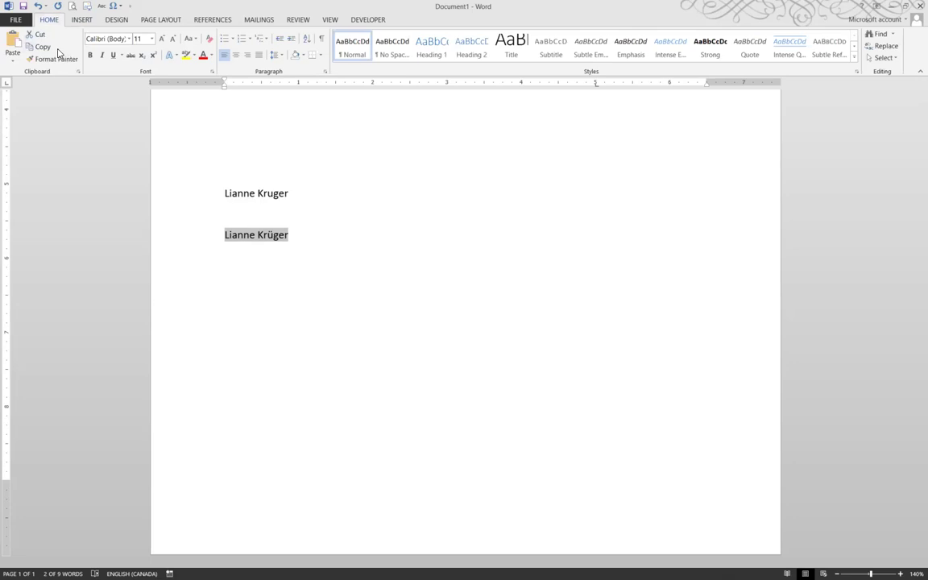
pyautogui.click(21, 22)
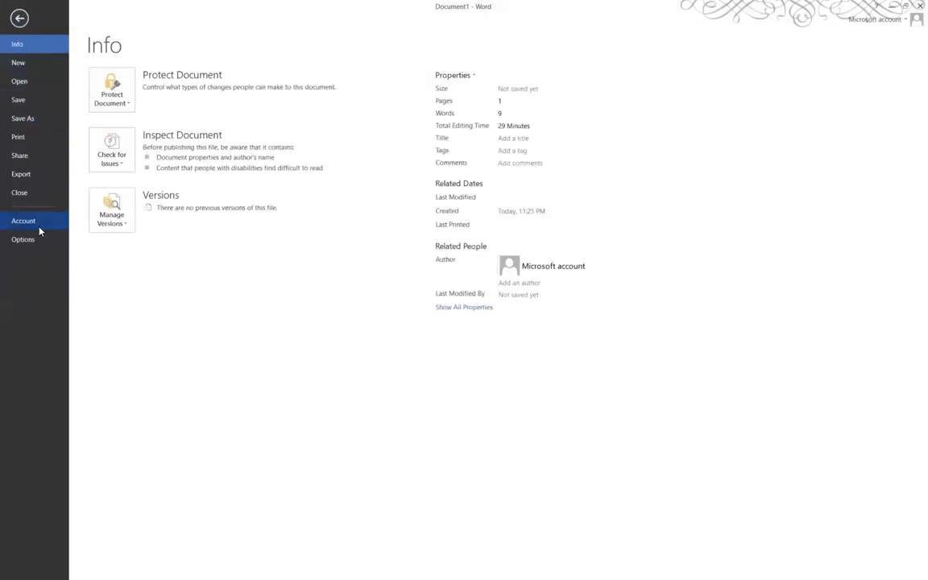
pyautogui.click(36, 239)
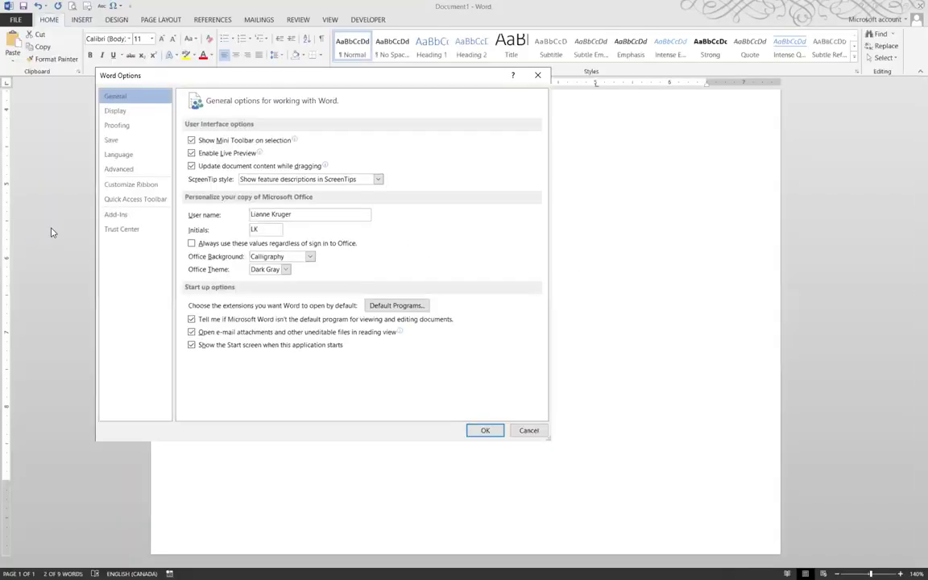
pyautogui.click(118, 126)
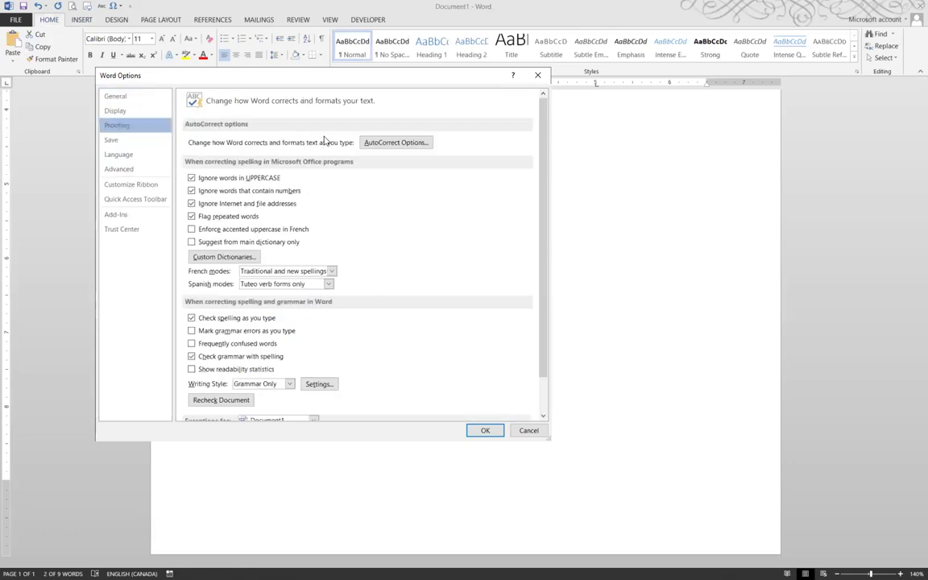
pyautogui.click(389, 141)
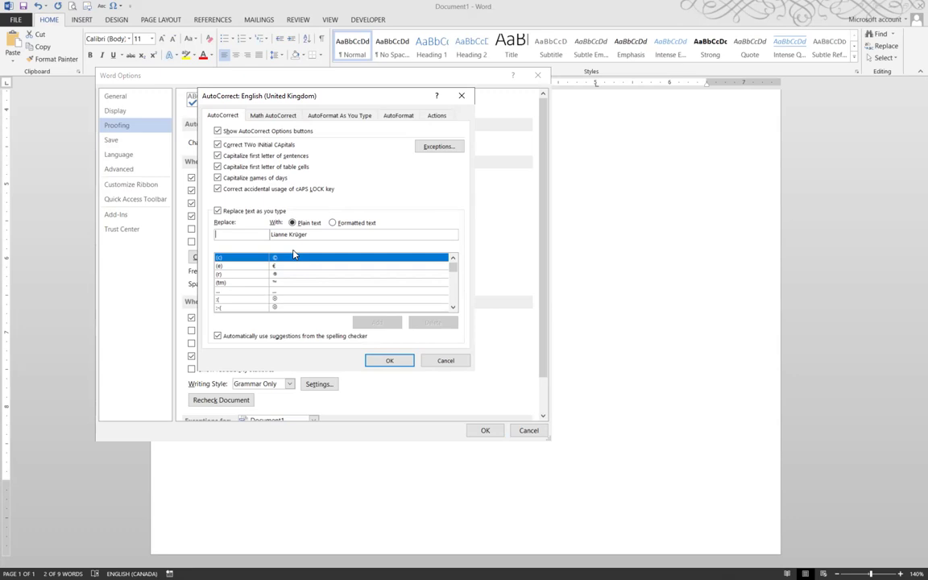
pyautogui.write('lk')
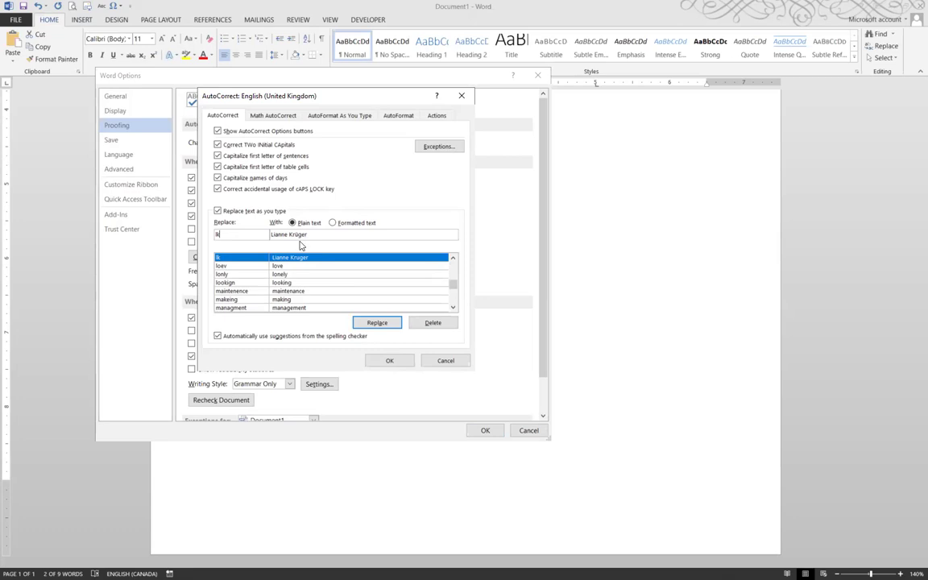
pyautogui.click(376, 322)
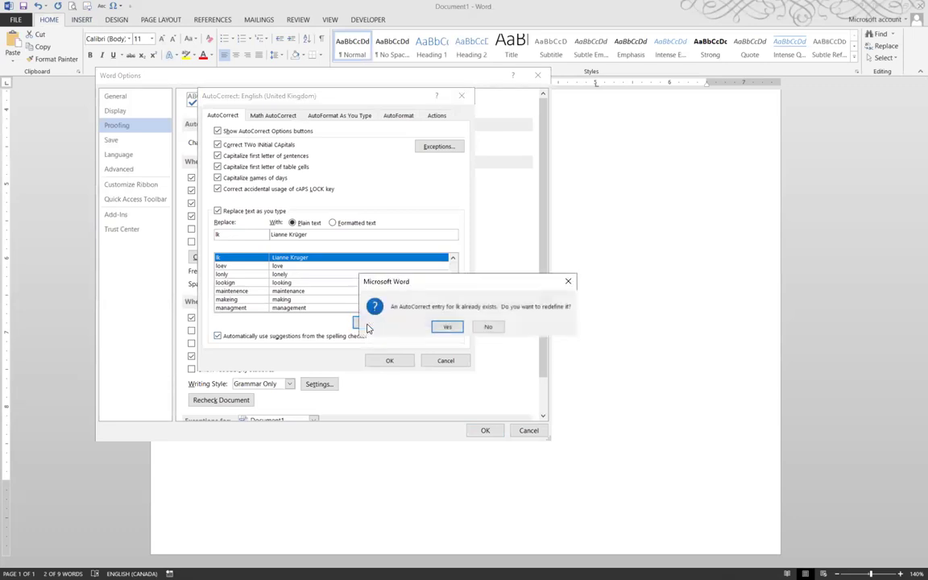
pyautogui.click(443, 328)
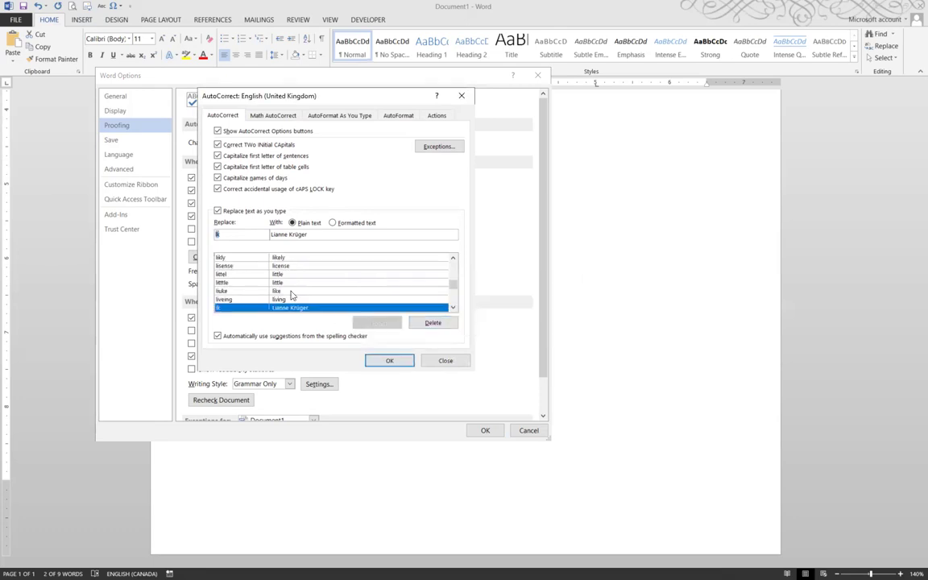
pyautogui.click(380, 362)
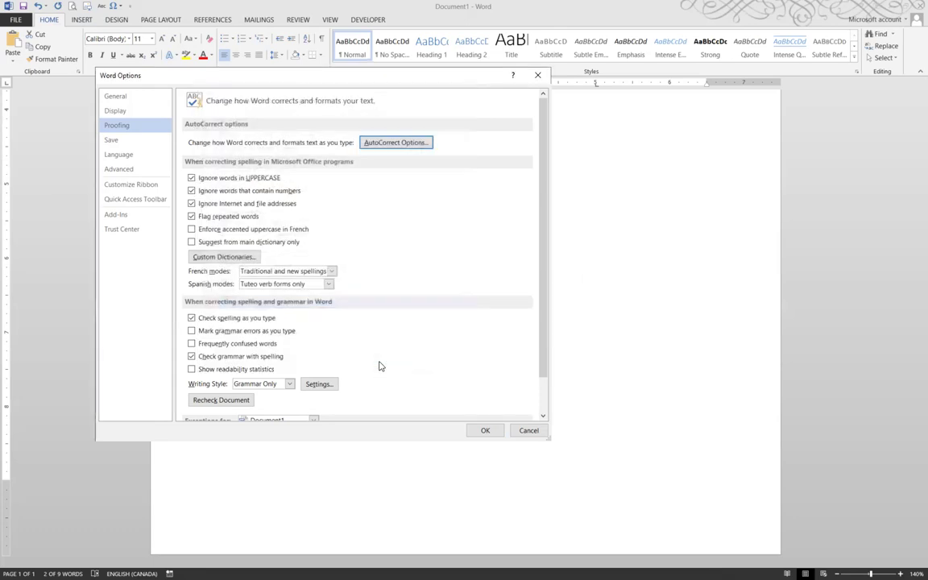
# - Accept the options, and enter the abbreviation lk below the accented name and ihs on the following line
pyautogui.click(482, 431)
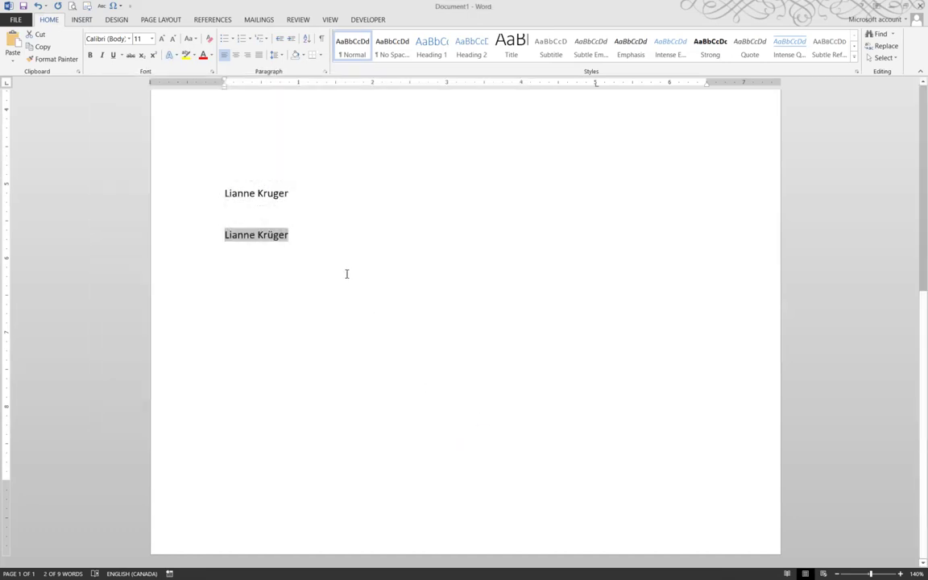
pyautogui.click(342, 271)
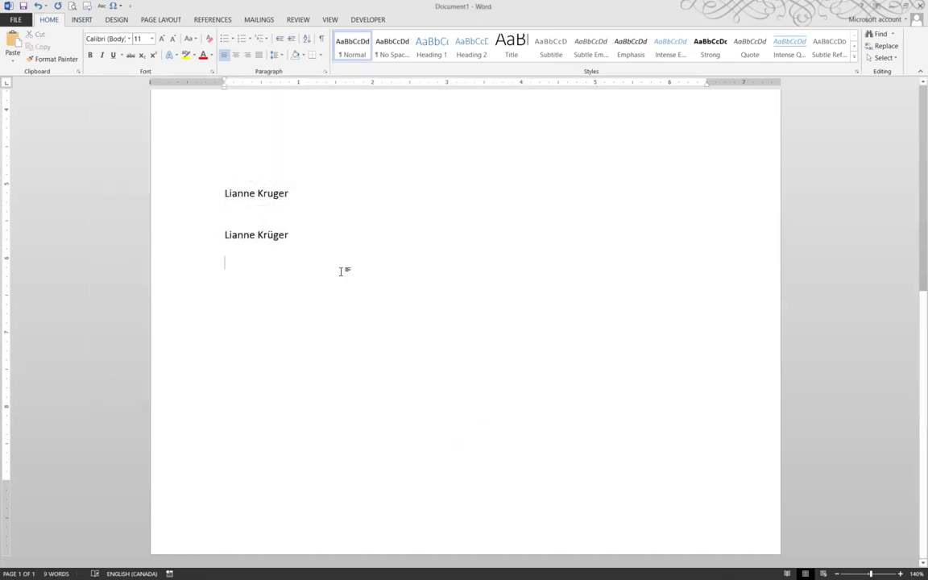
pyautogui.write('lk')
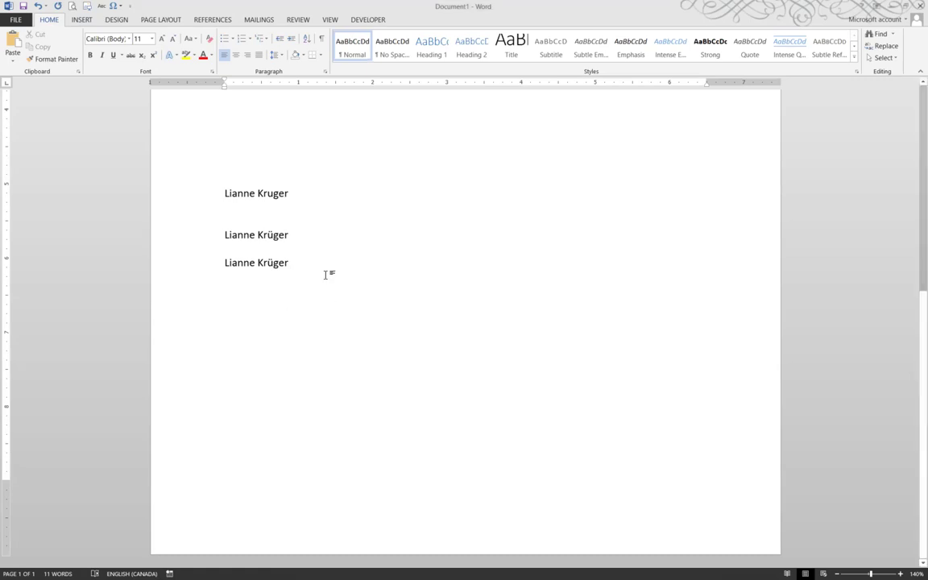
pyautogui.press('Return')
pyautogui.write('ihs')
# - Delete the AutoCorrect entry that replaces ihs with his, and accept the options
pyautogui.click(13, 19)
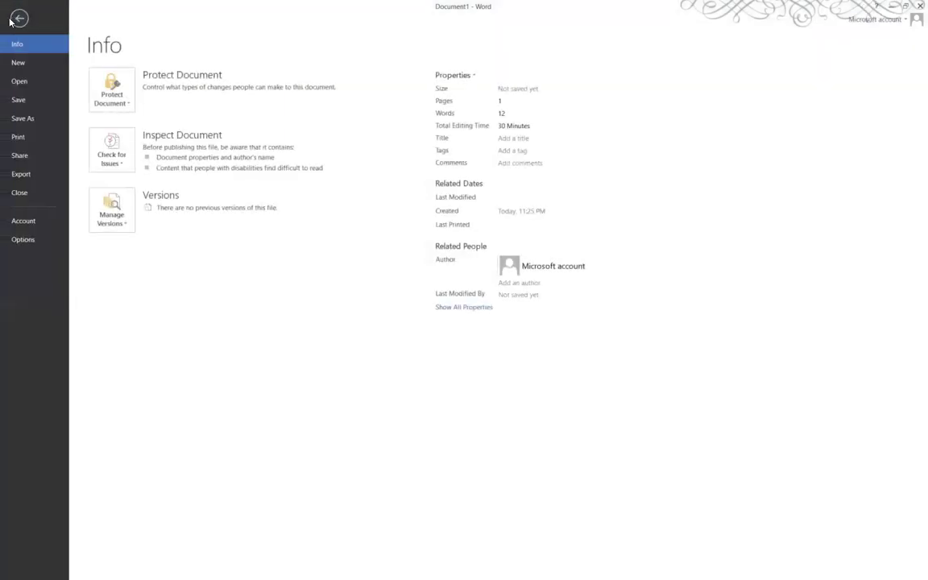
pyautogui.click(20, 241)
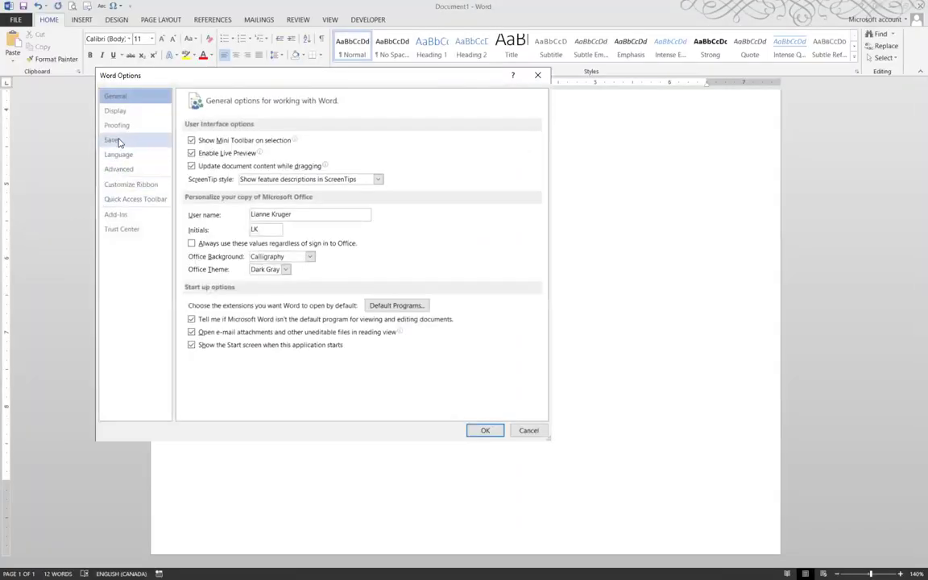
pyautogui.click(117, 126)
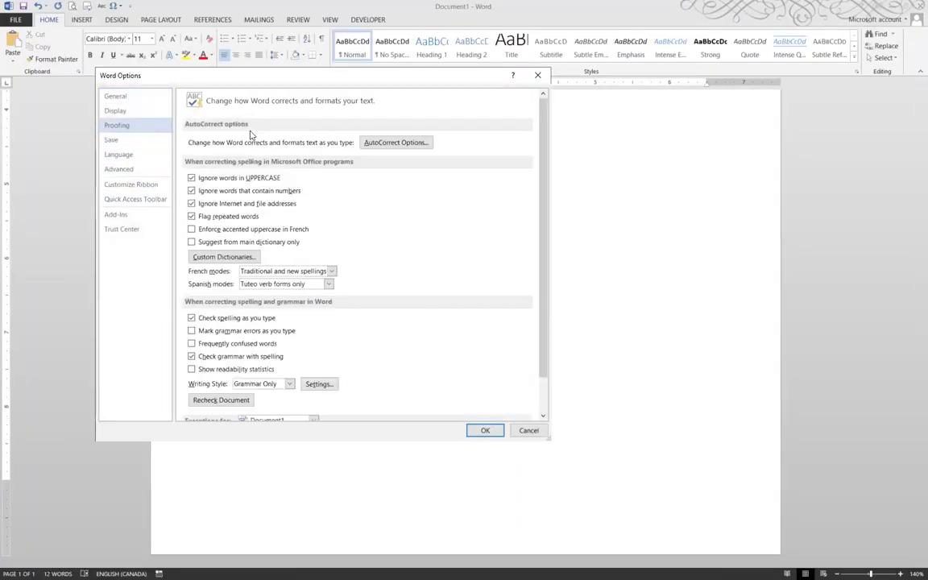
pyautogui.click(397, 144)
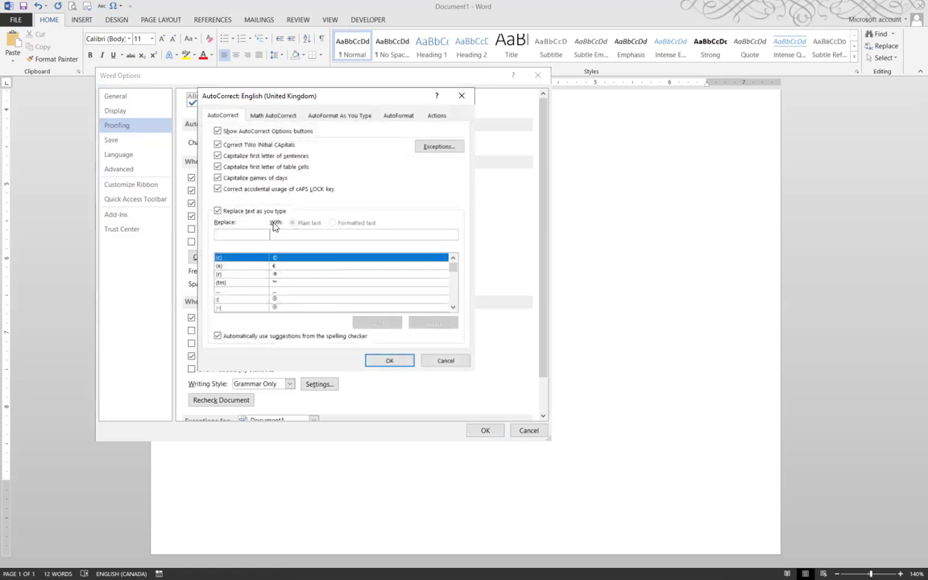
pyautogui.write('its')
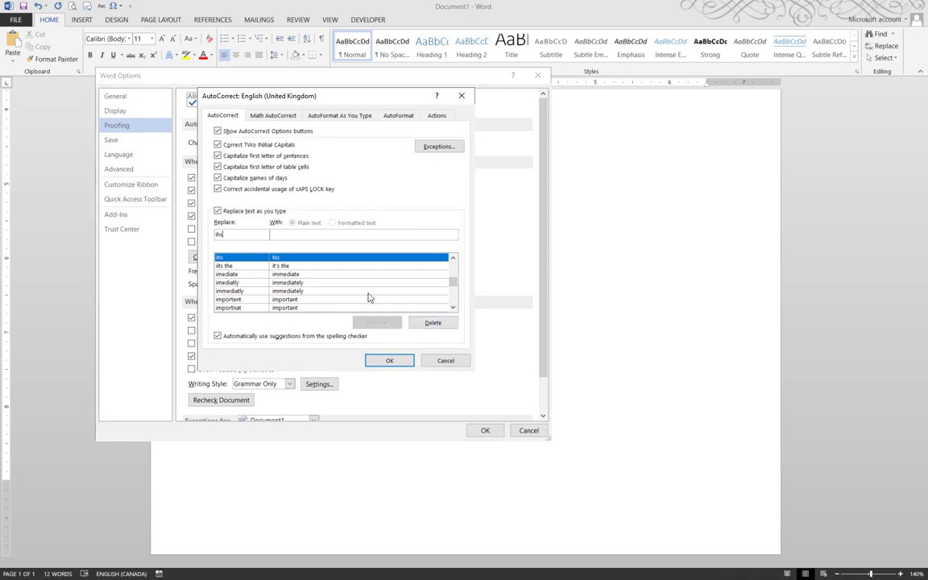
pyautogui.click(430, 322)
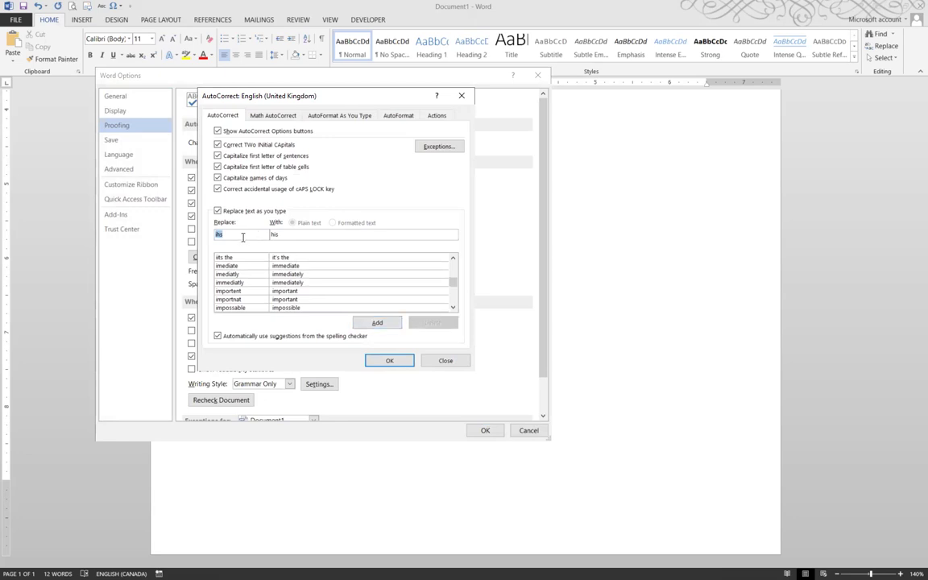
pyautogui.click(387, 363)
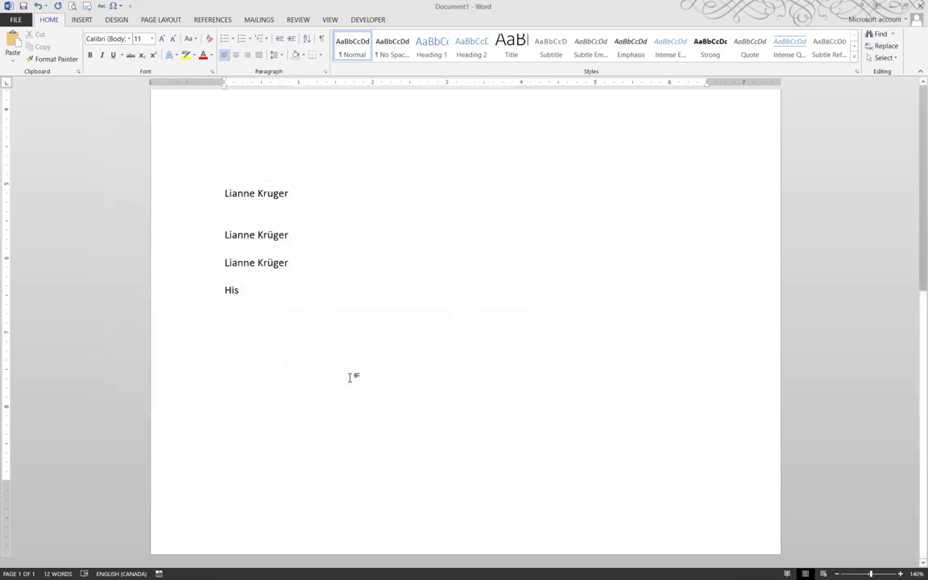
# - Enter ihs followed by a space on a new line below the word His
pyautogui.press('Return')
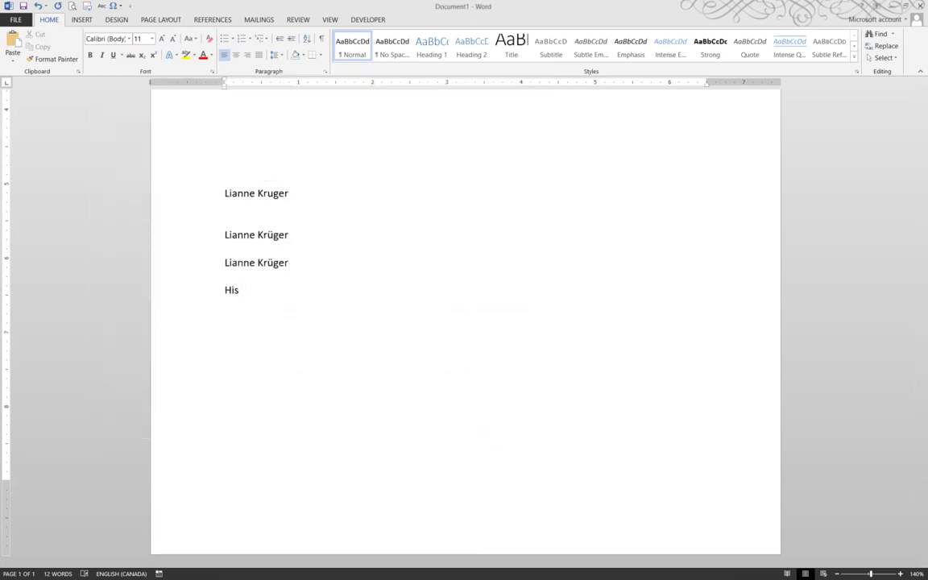
pyautogui.write('ihs')
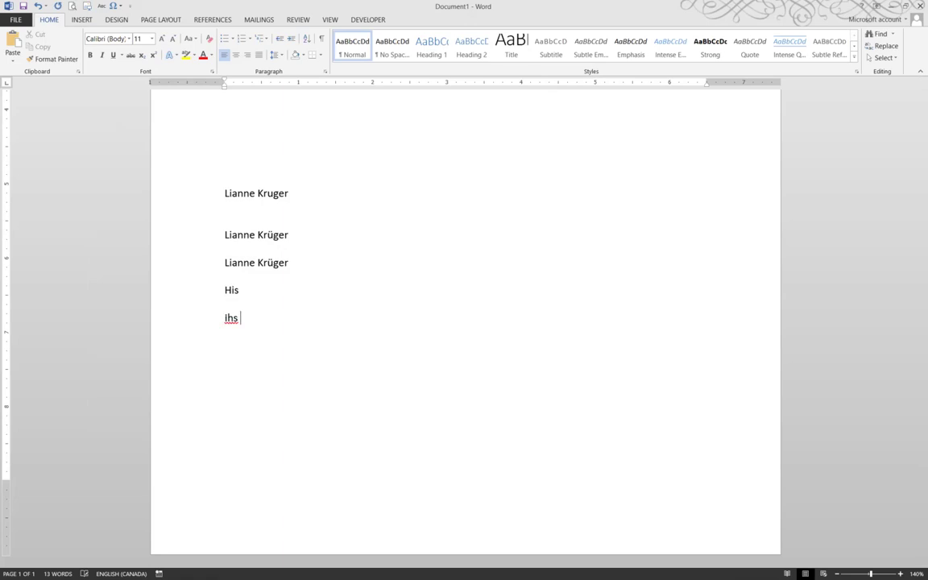